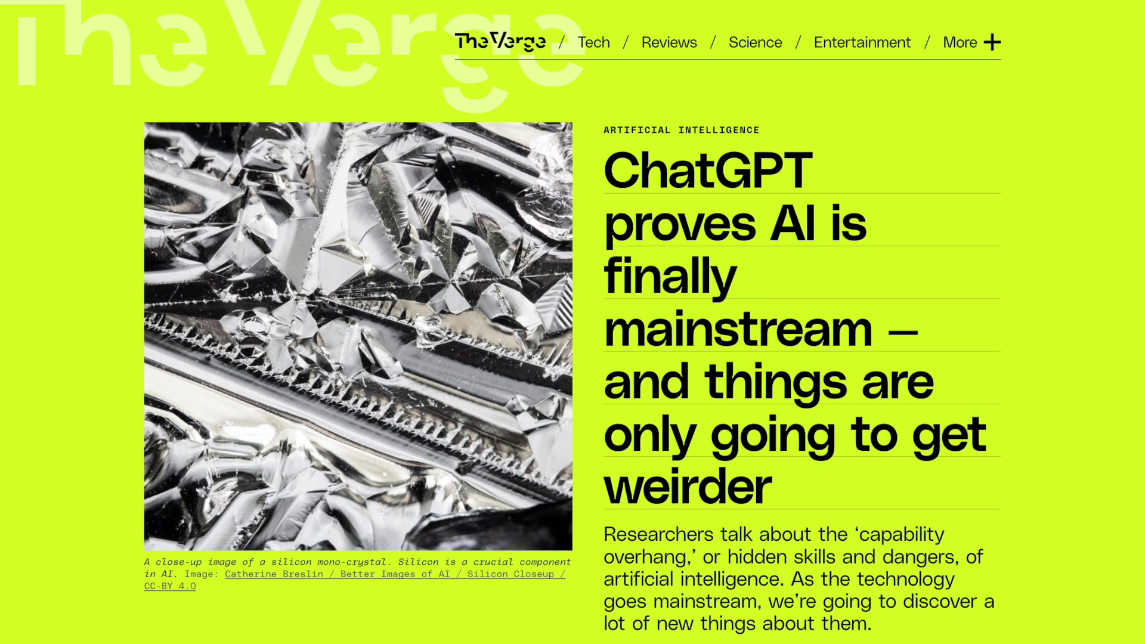
- Read The Verge's 'ChatGPT made AI mainstream' article down to the AI image generators passage
scroll(573, 322, down, 10)
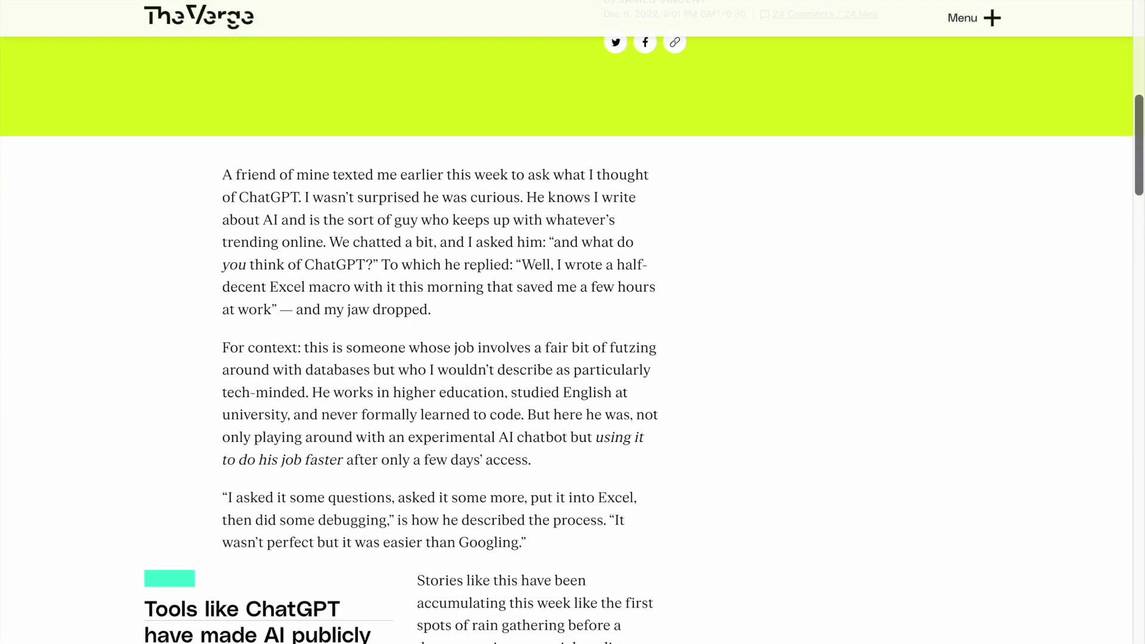
scroll(573, 322, down, 1)
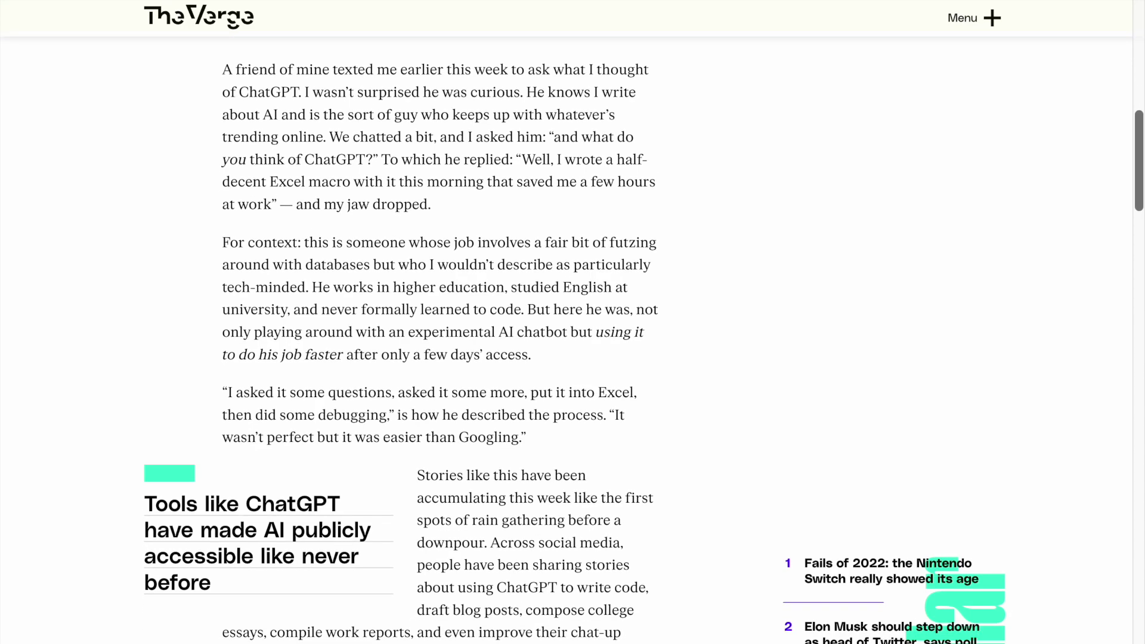
scroll(573, 322, down, 12)
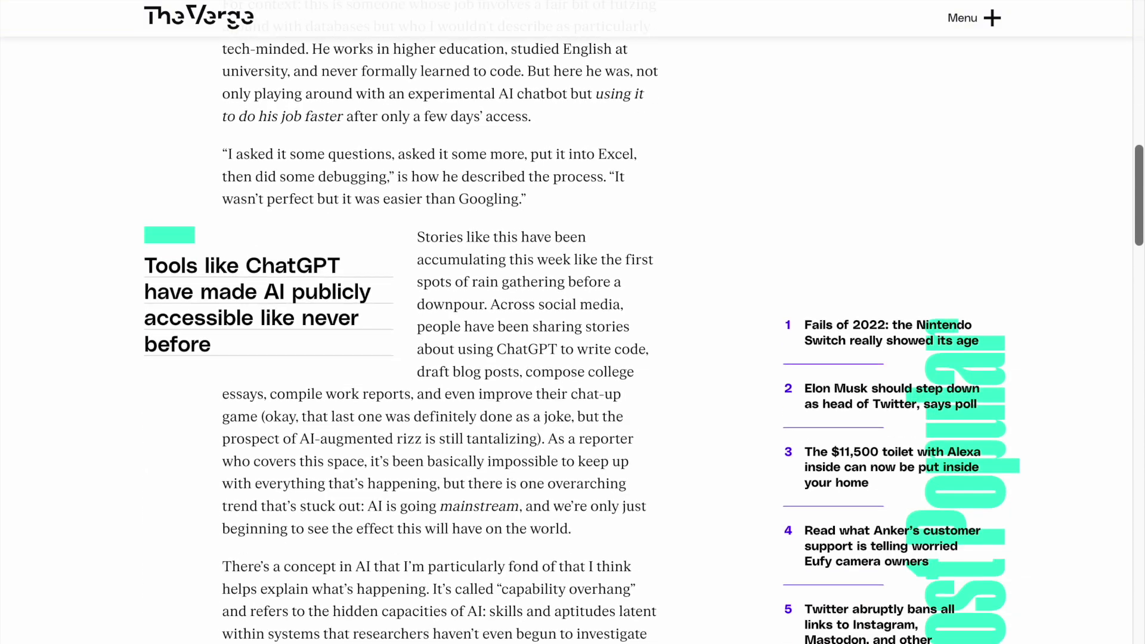
scroll(572, 322, down, 1)
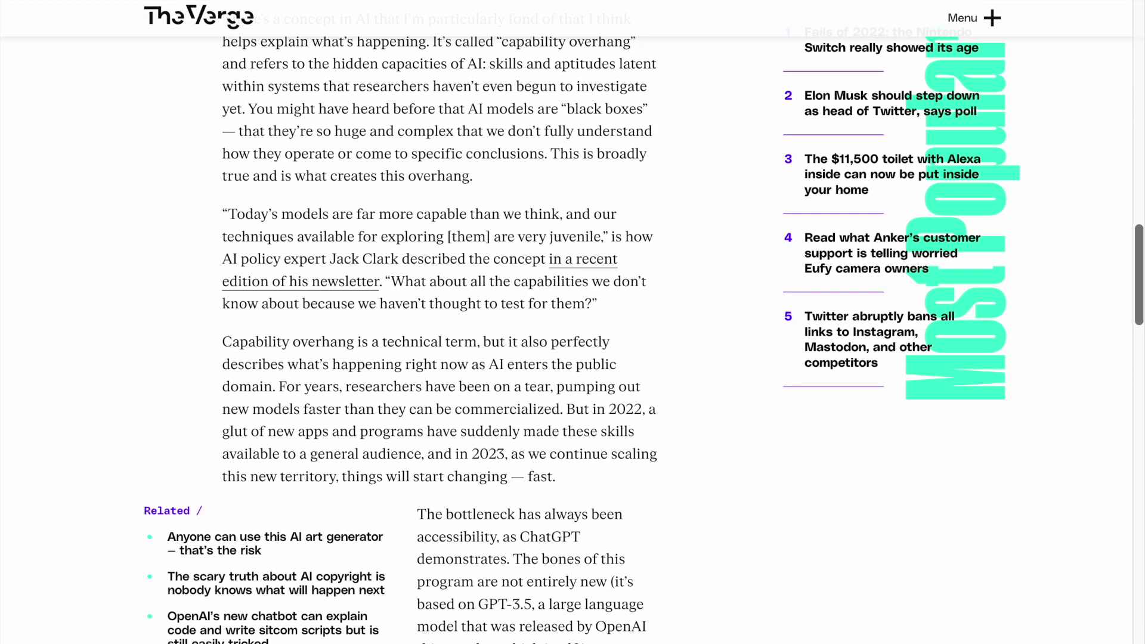
scroll(574, 322, down, 10)
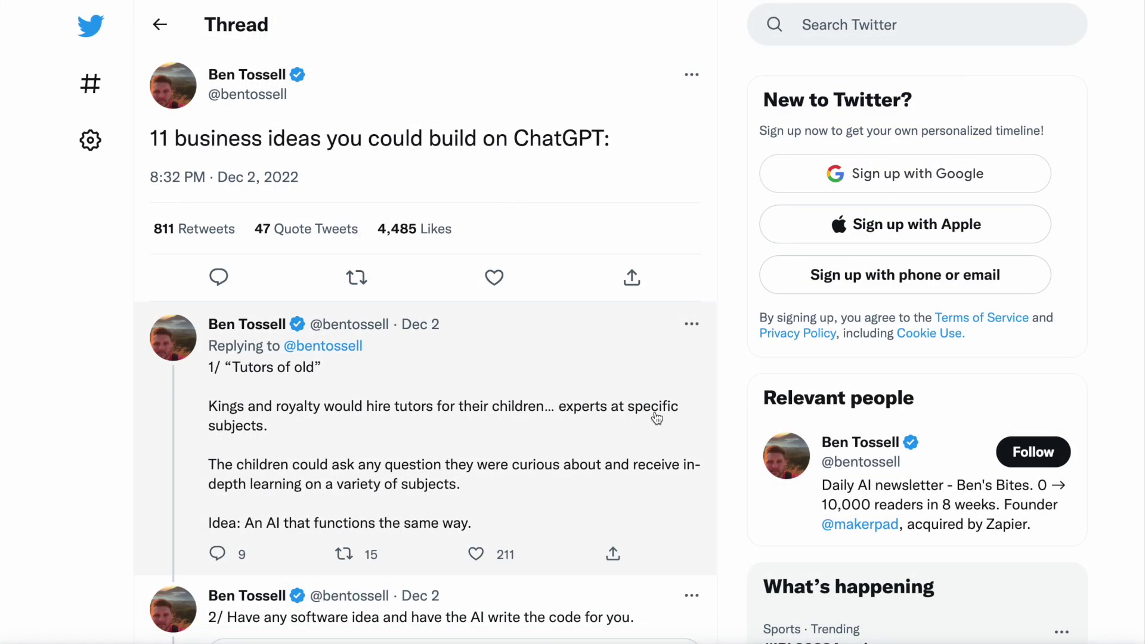
- Read the Twitter thread of AI business ideas from idea 1 through idea 11
scroll(657, 419, down, 12)
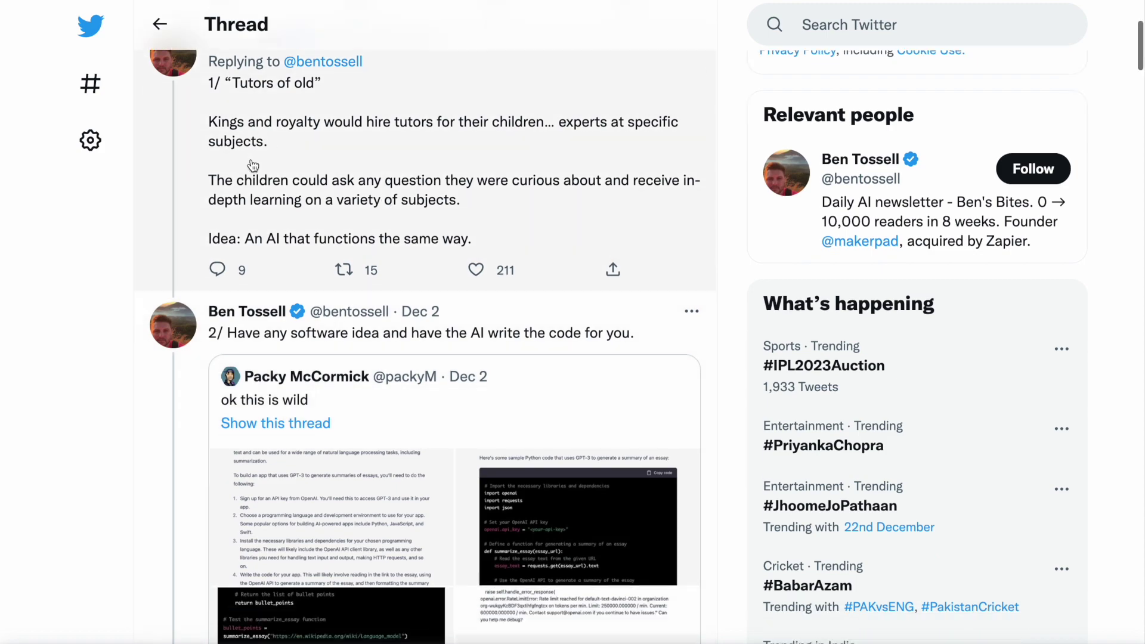
scroll(190, 254, down, 9)
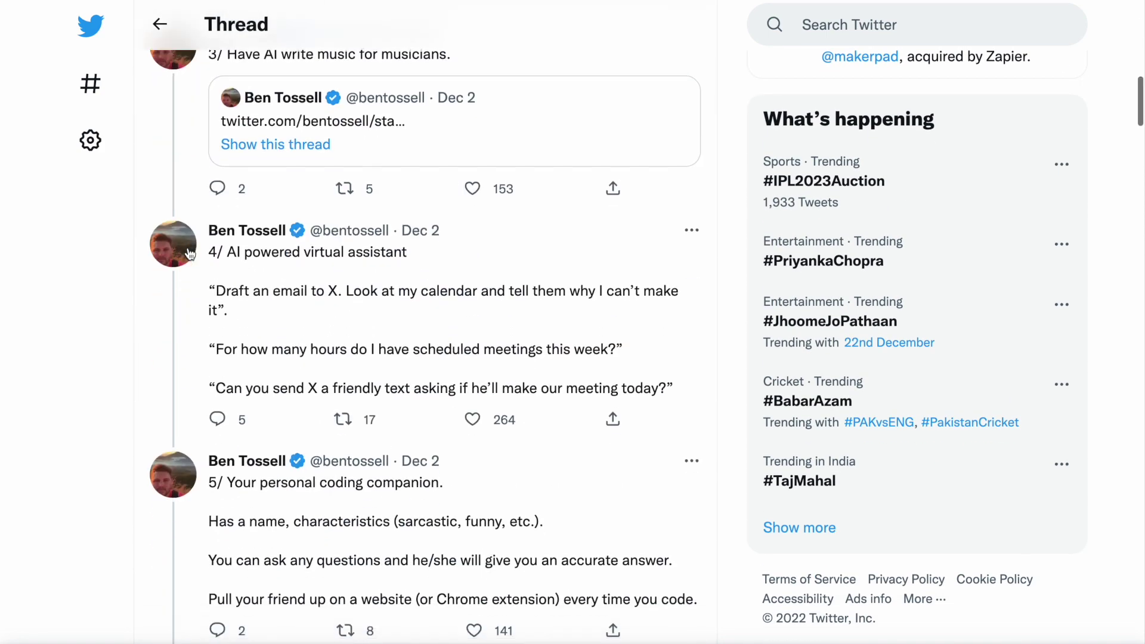
scroll(8, 377, down, 9)
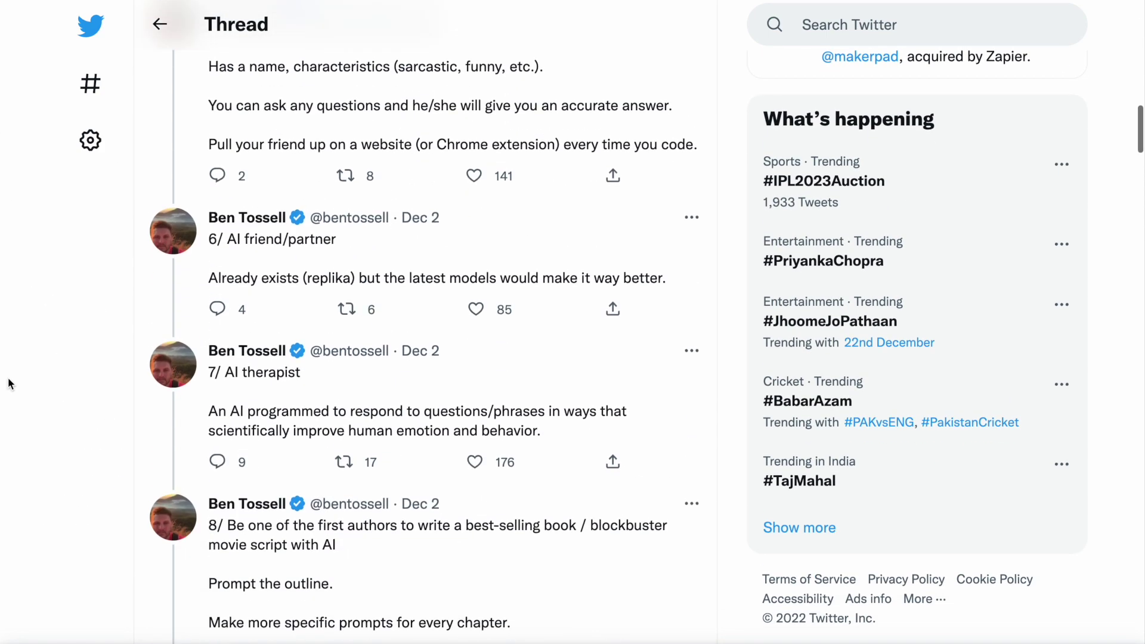
scroll(8, 377, down, 2)
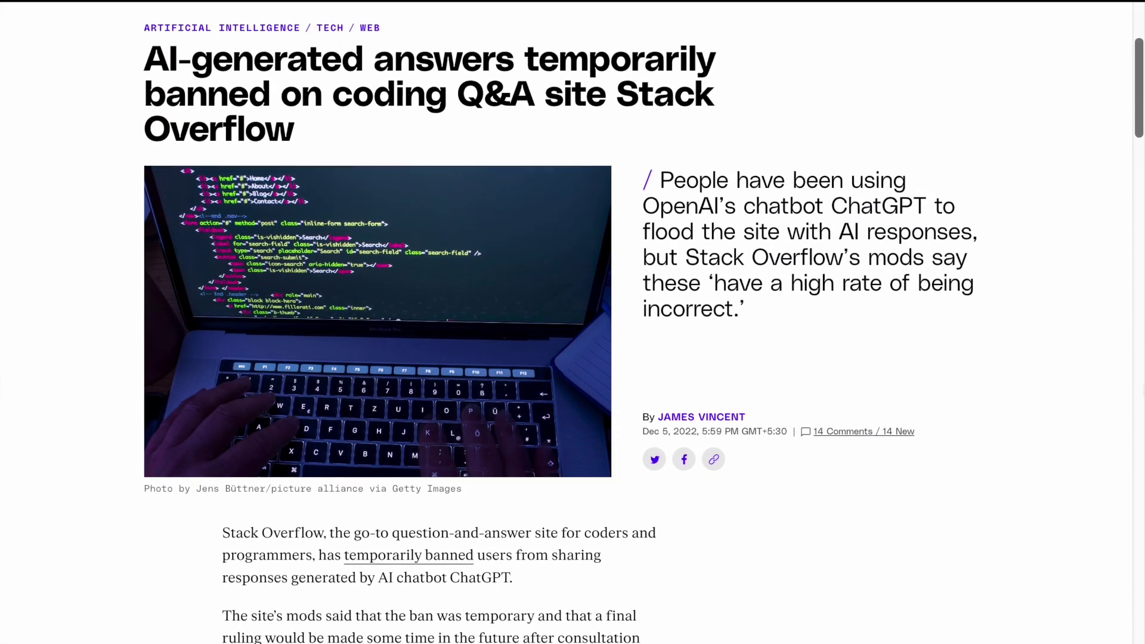
scroll(574, 322, down, 2)
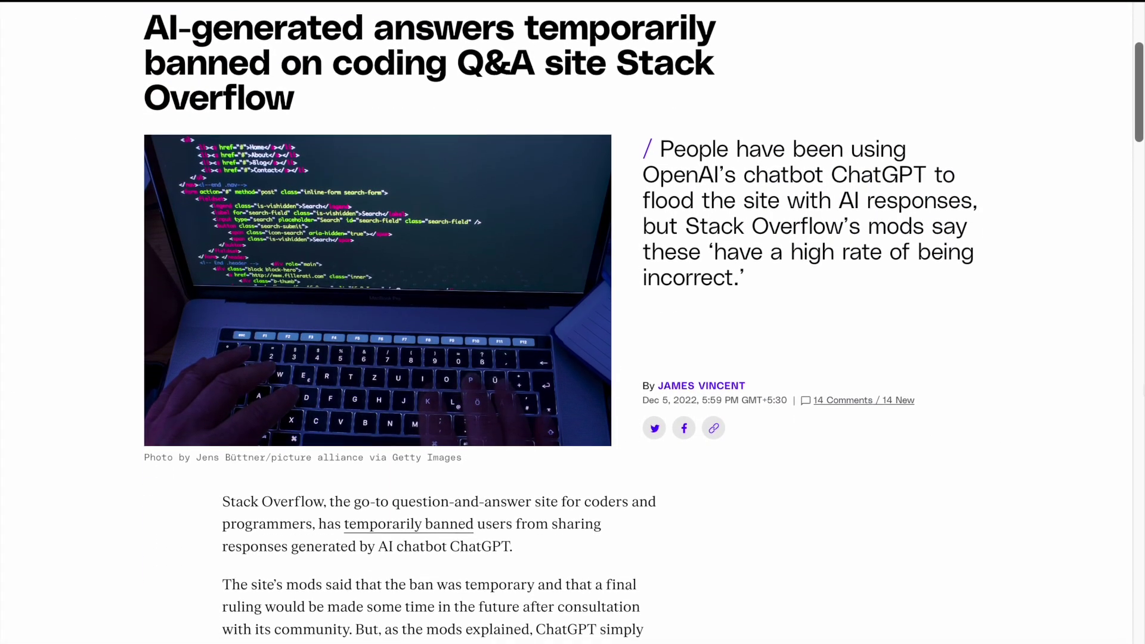
- Read down through The Verge article on Stack Overflow's temporary ban on AI-generated answers
scroll(572, 323, down, 3)
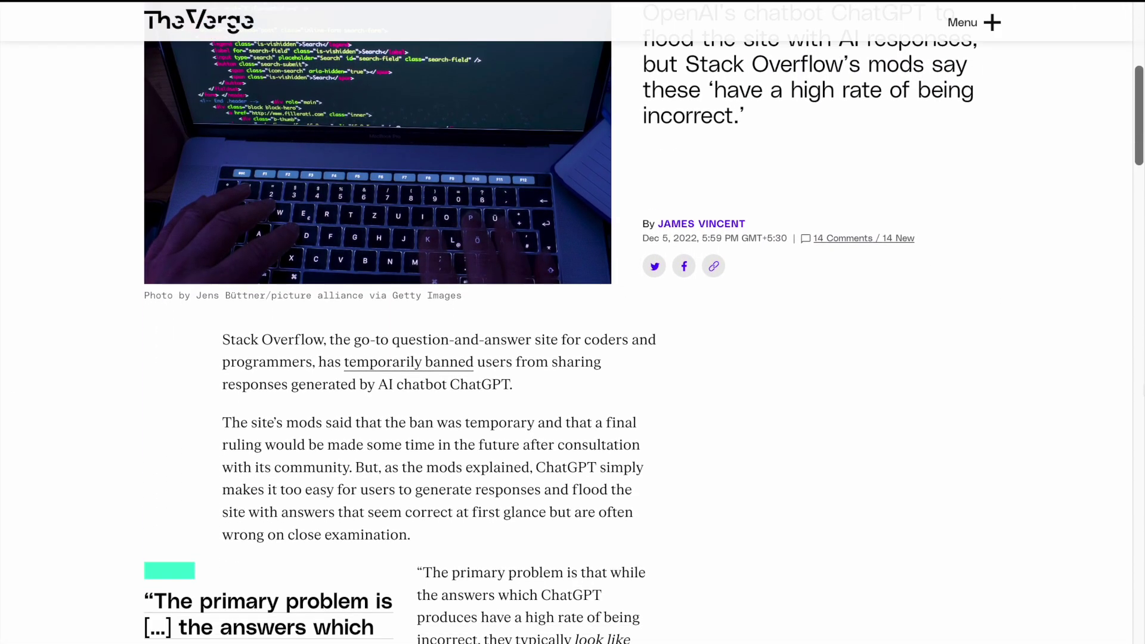
scroll(573, 322, down, 1)
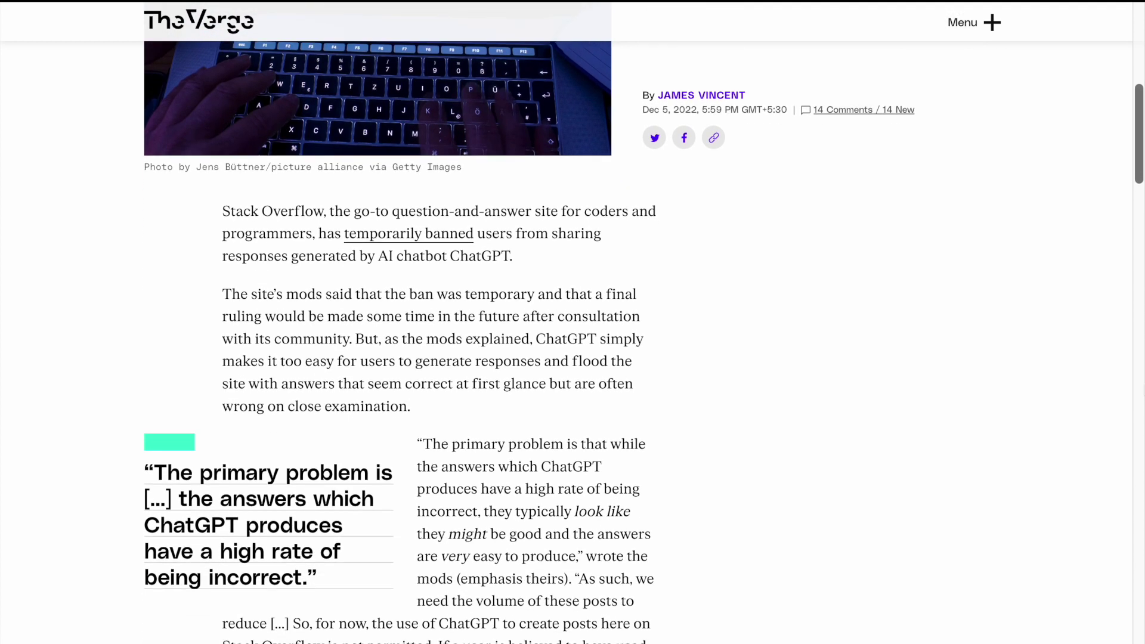
scroll(572, 322, down, 3)
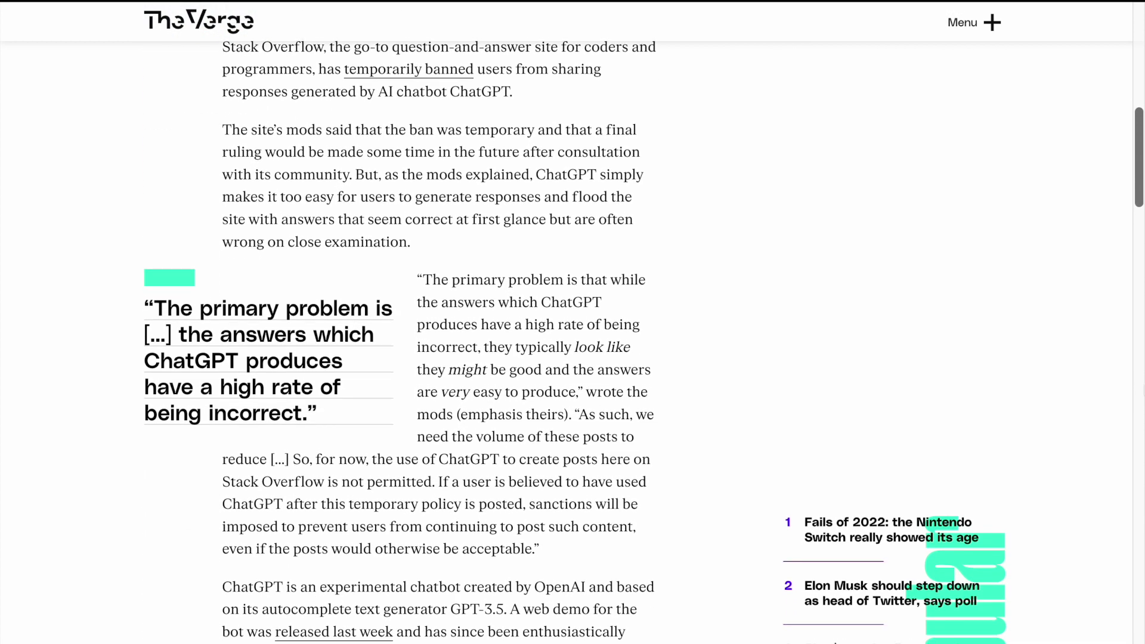
scroll(573, 322, down, 2)
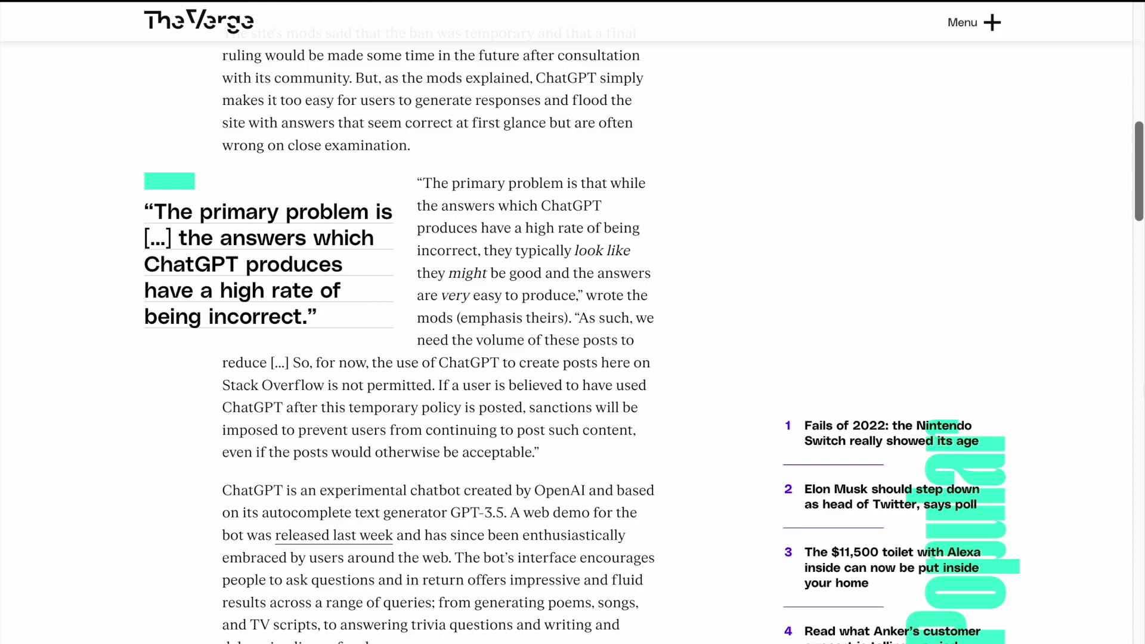
scroll(572, 323, down, 3)
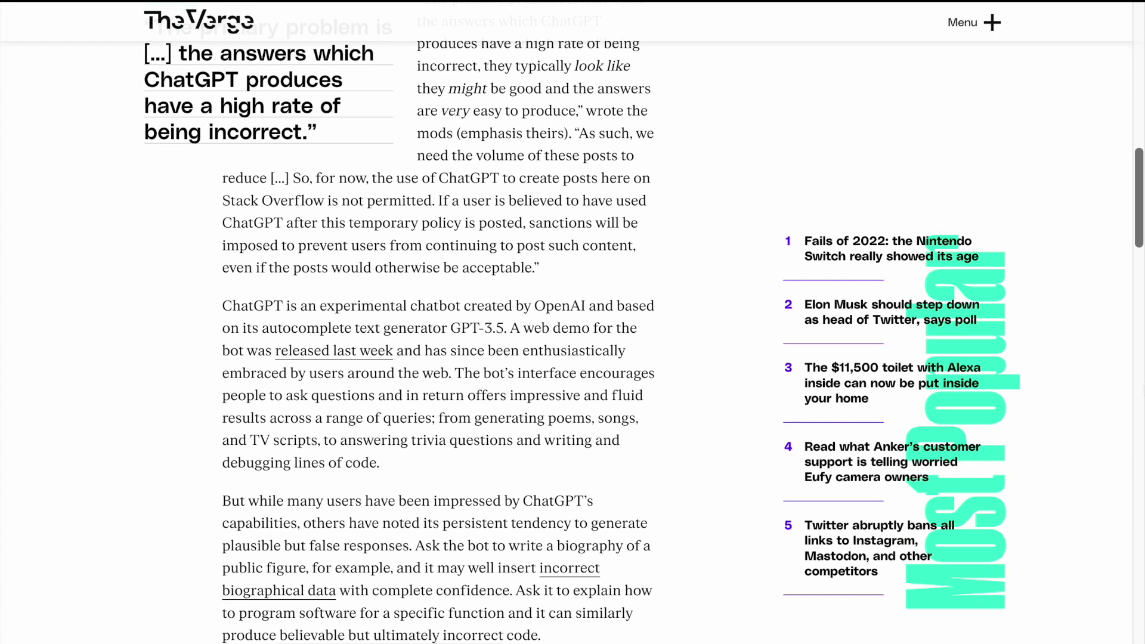
scroll(573, 322, down, 3)
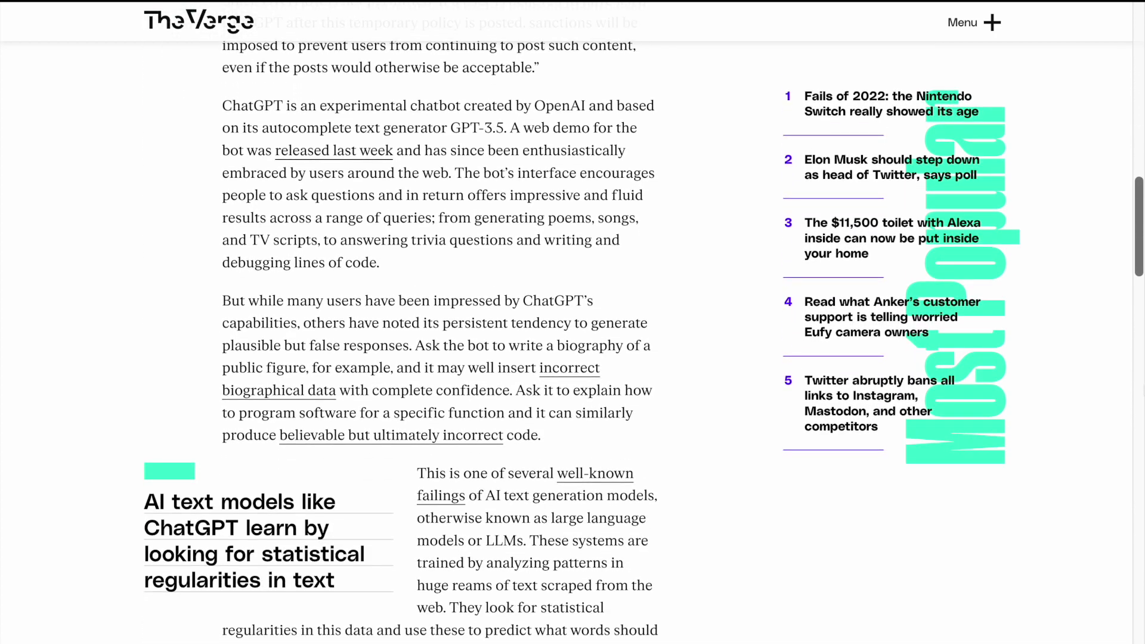
scroll(573, 323, down, 1)
scroll(573, 322, down, 5)
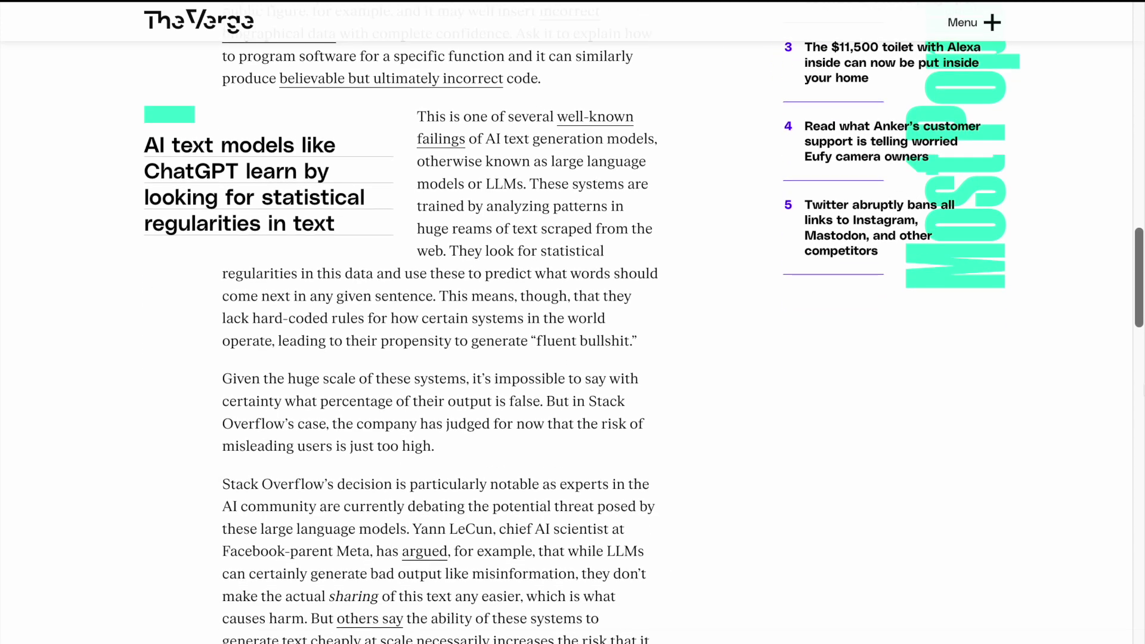
scroll(572, 322, down, 8)
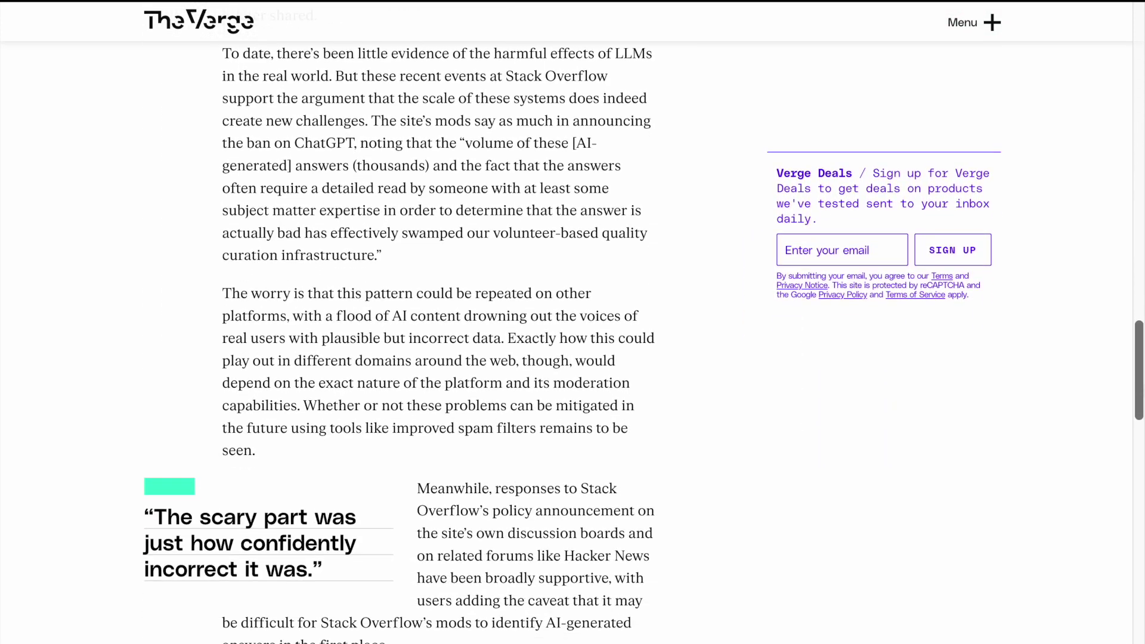
scroll(573, 322, down, 3)
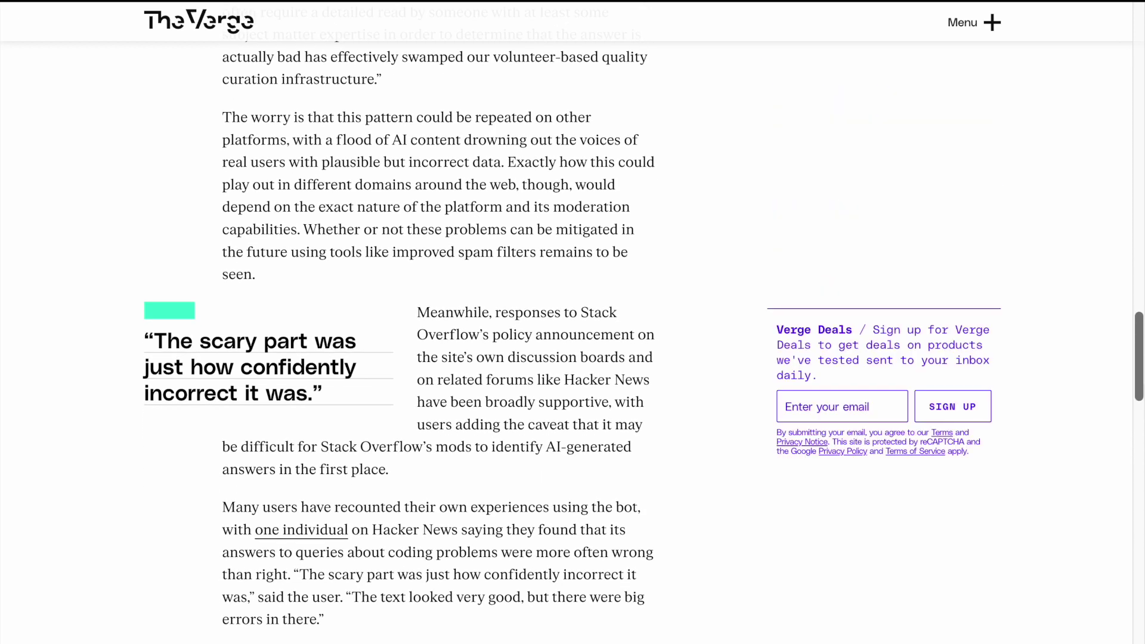
scroll(572, 323, down, 9)
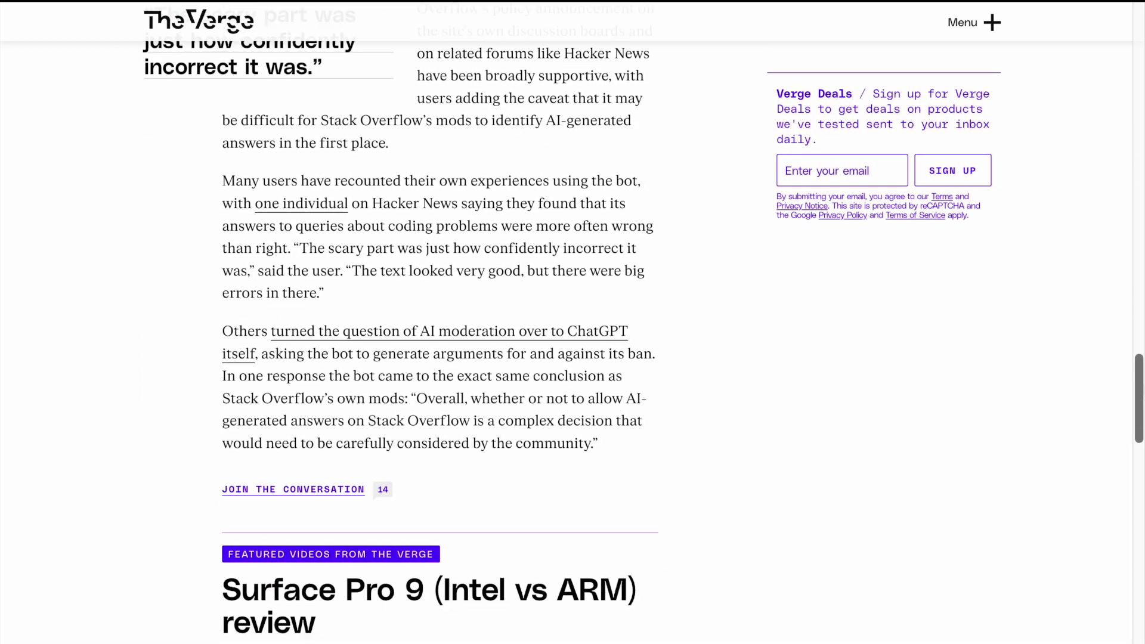
- Return to the top of the Stack Overflow ban article's headline
scroll(573, 322, up, 10)
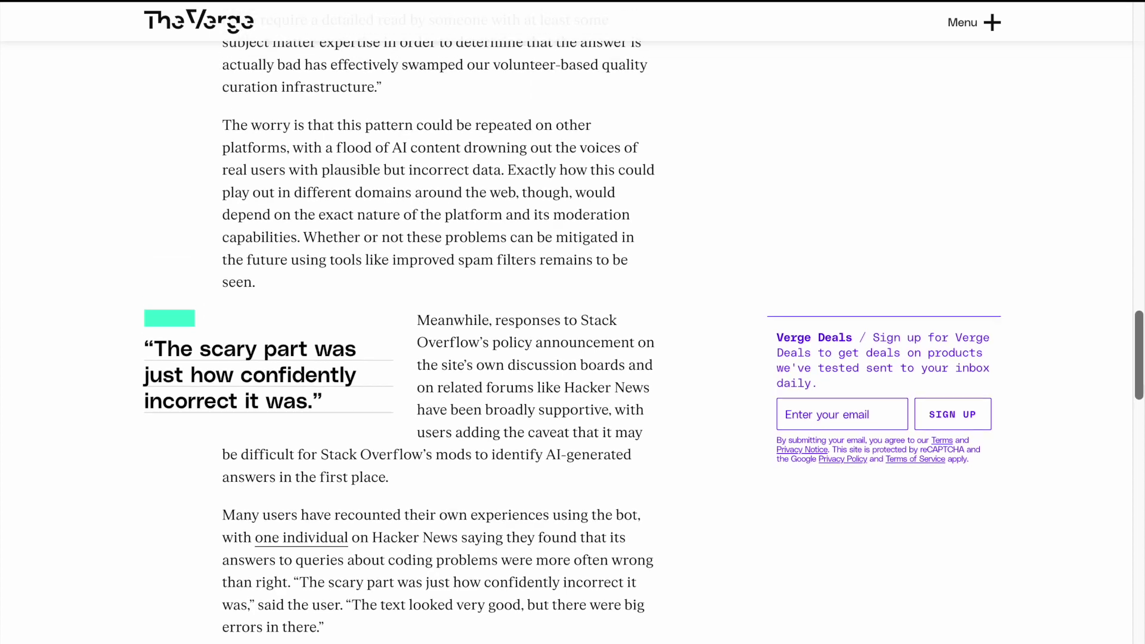
scroll(573, 322, up, 9)
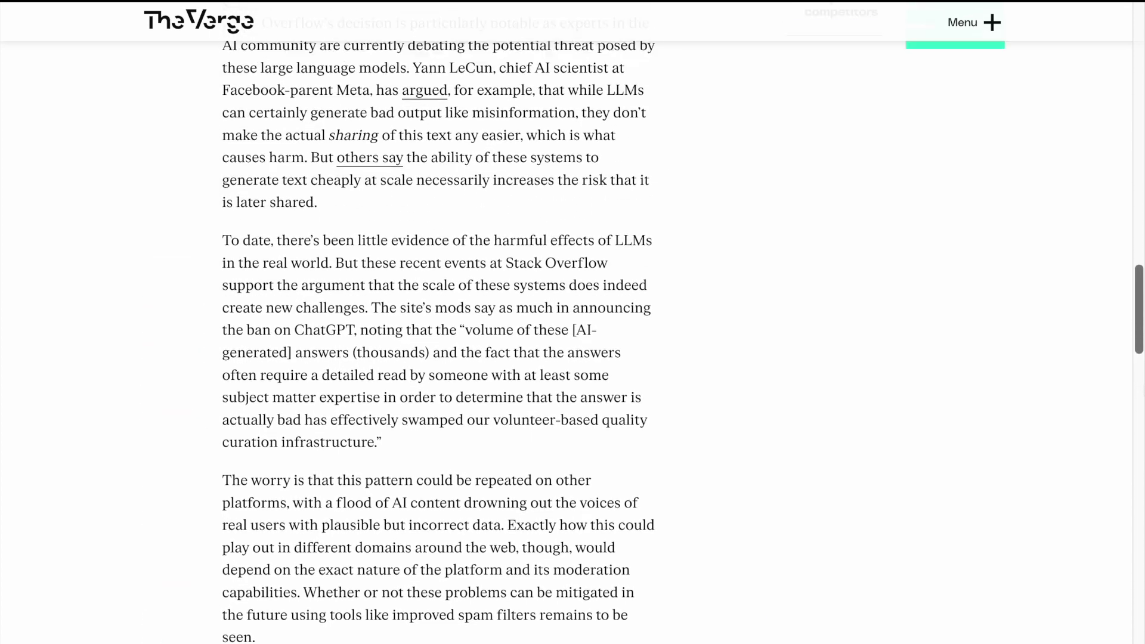
scroll(572, 322, up, 11)
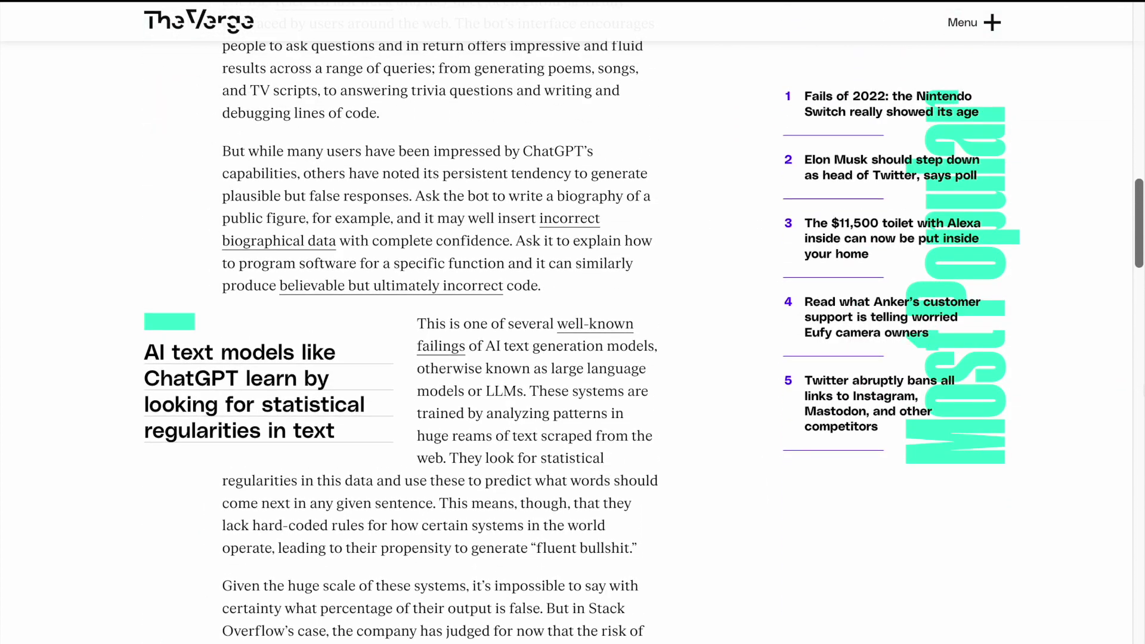
scroll(573, 323, up, 9)
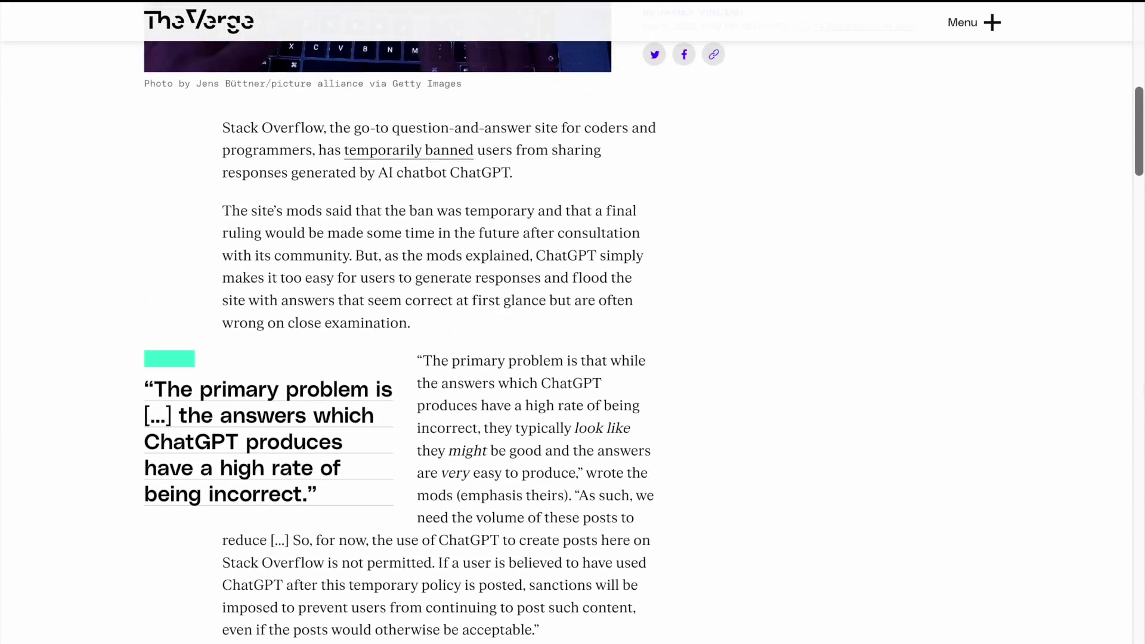
scroll(572, 323, up, 5)
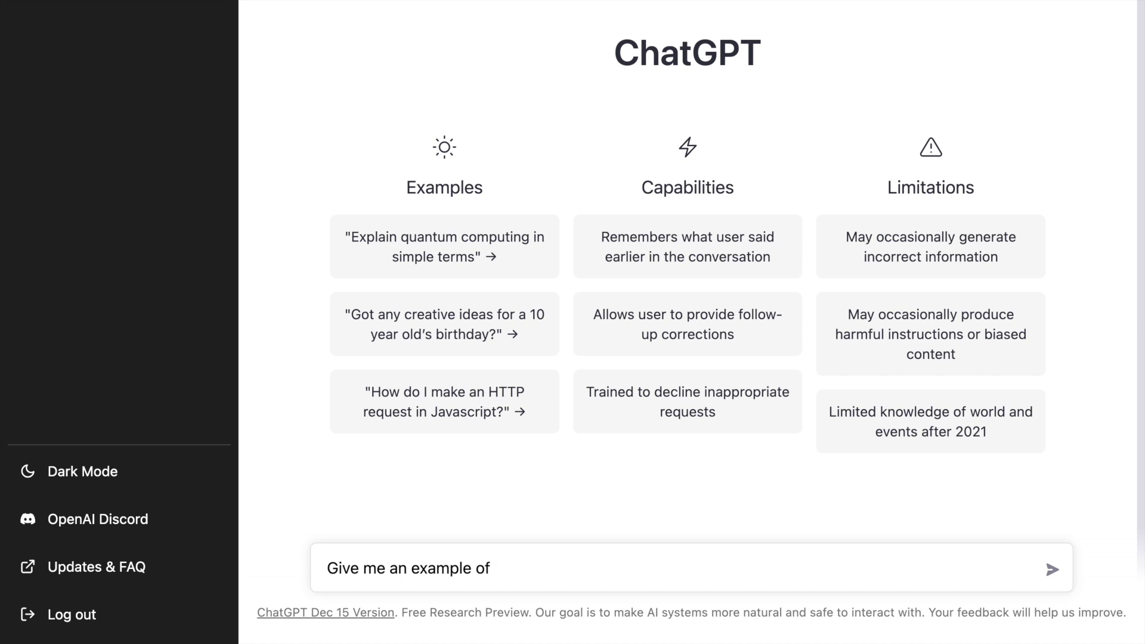
- Rewrite the draft and ask ChatGPT for an example of not re-inventing the wheel
key(ctrl+a)
text(G)
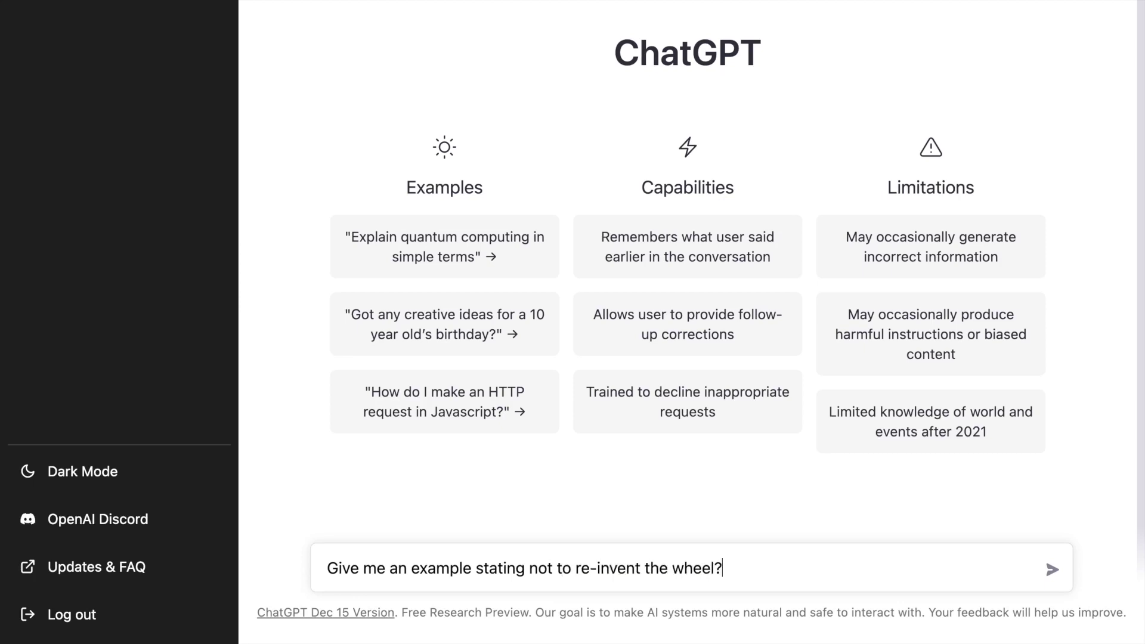
key(Return)
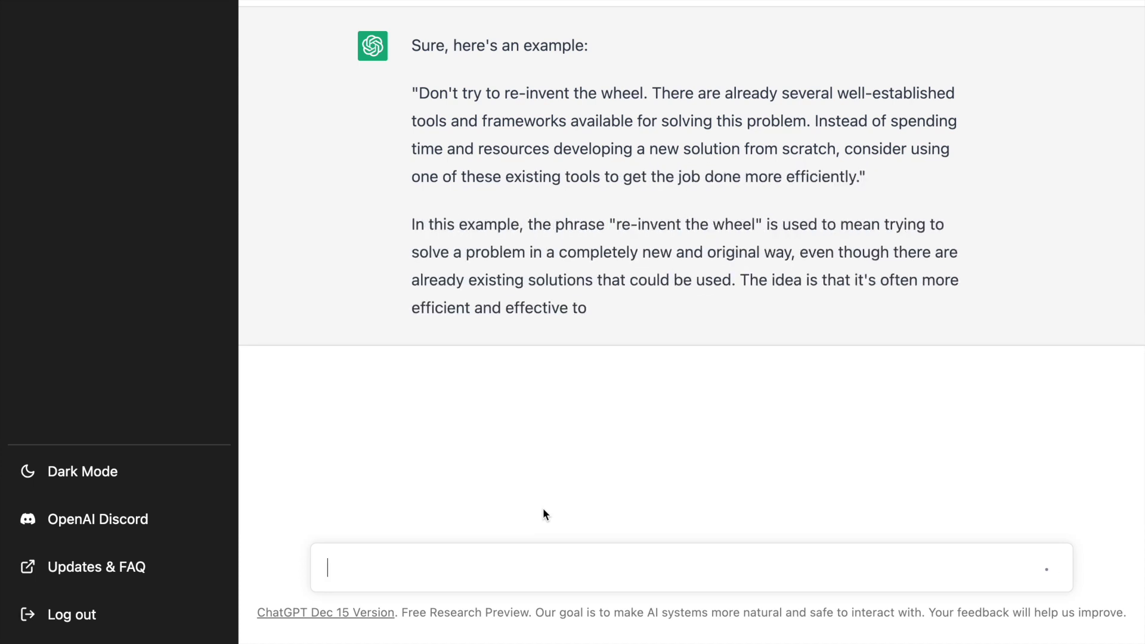
- Ask ChatGPT 'Give me a live example for it', getting a CMS example
click(558, 564)
key(ctrl+z)
text(Give me a live example)
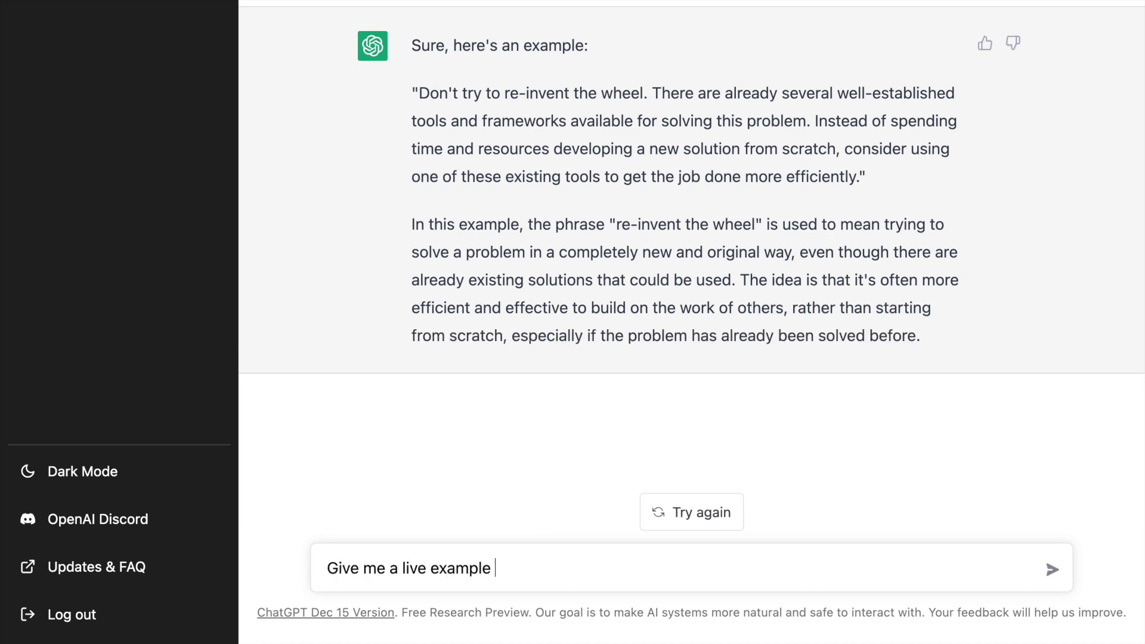
text( for it)
key(Return)
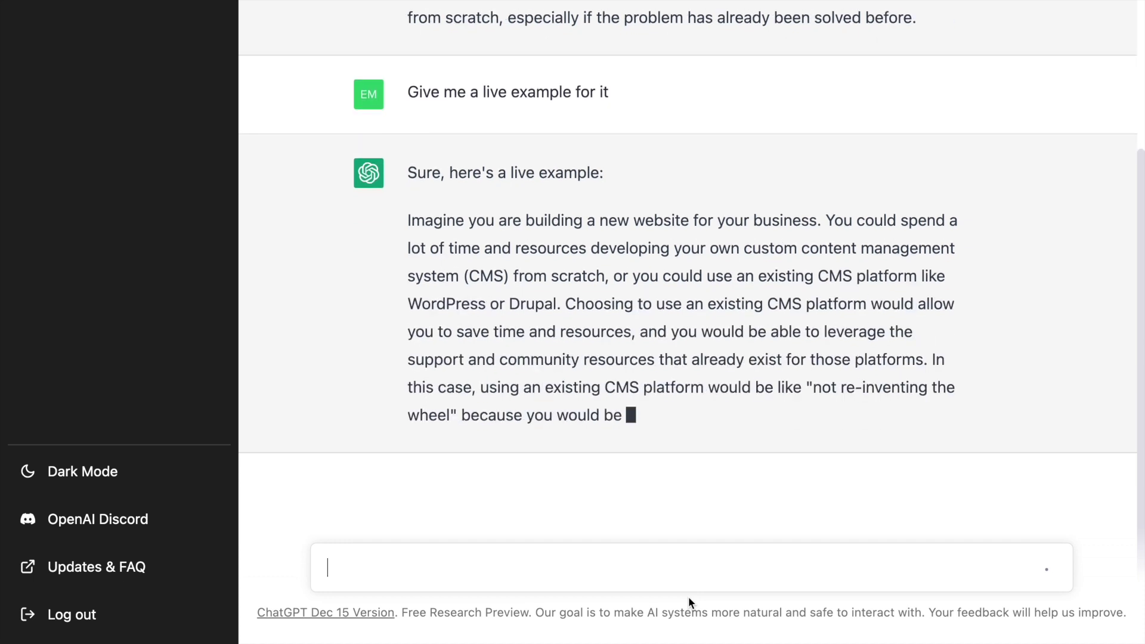
- Ask 'Give me one more example' for an OAuth example, then send a GPT-3 question
text(Give m)
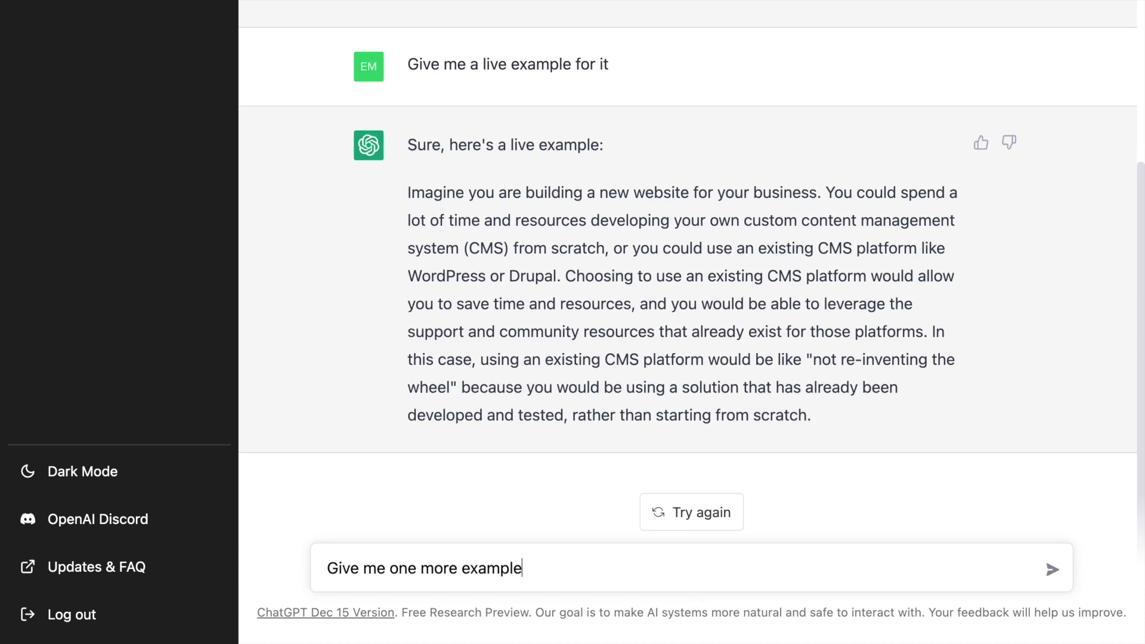
text(e one more example)
key(Return)
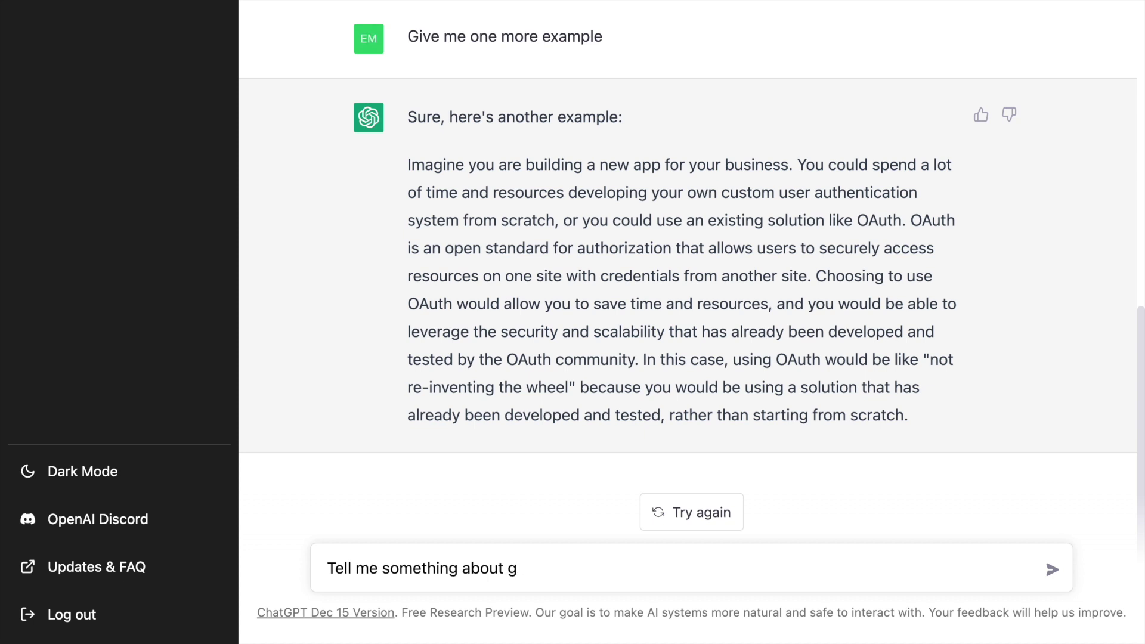
key(Return)
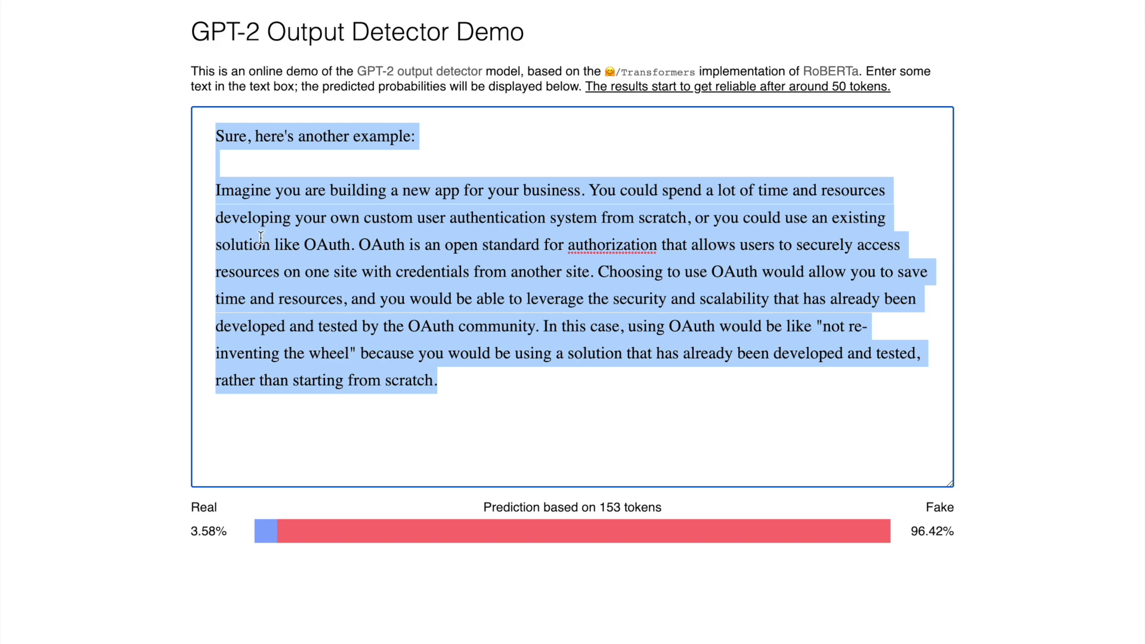
- Replace the OAuth text in the detector with the CMS live example, rated 93.74% fake
click(260, 237)
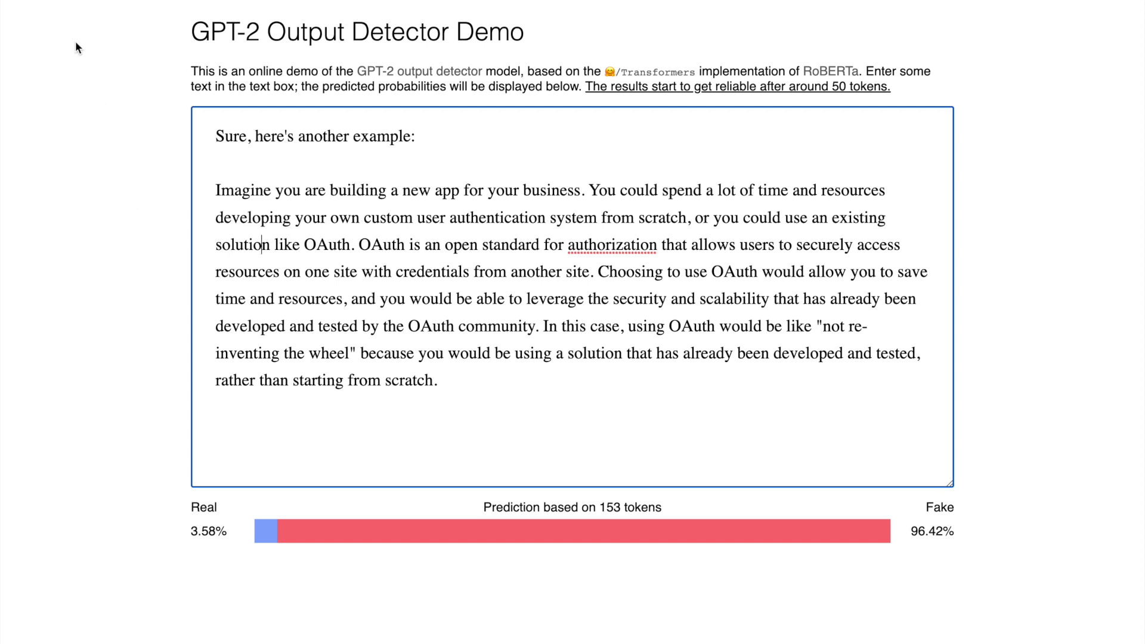
key(super+a)
key(BackSpace)
text(Sure, here's a live example:  Imagine you are building a new website for your business. You could spend a lot of time and resources developing your own custom content management system (CMS) from scratch, or you could use an existing CMS platform like WordPress or Drupal. Choosing to use an existing CMS platform would allow you to save time and resources, and you would be able to leverage the support and community resources that already exist for those platforms. In this case, using an existing CMS platform would be like "not re-inventing the wheel" because you would be using a solution that has already been developed and tested, rather than starting from scratch.)
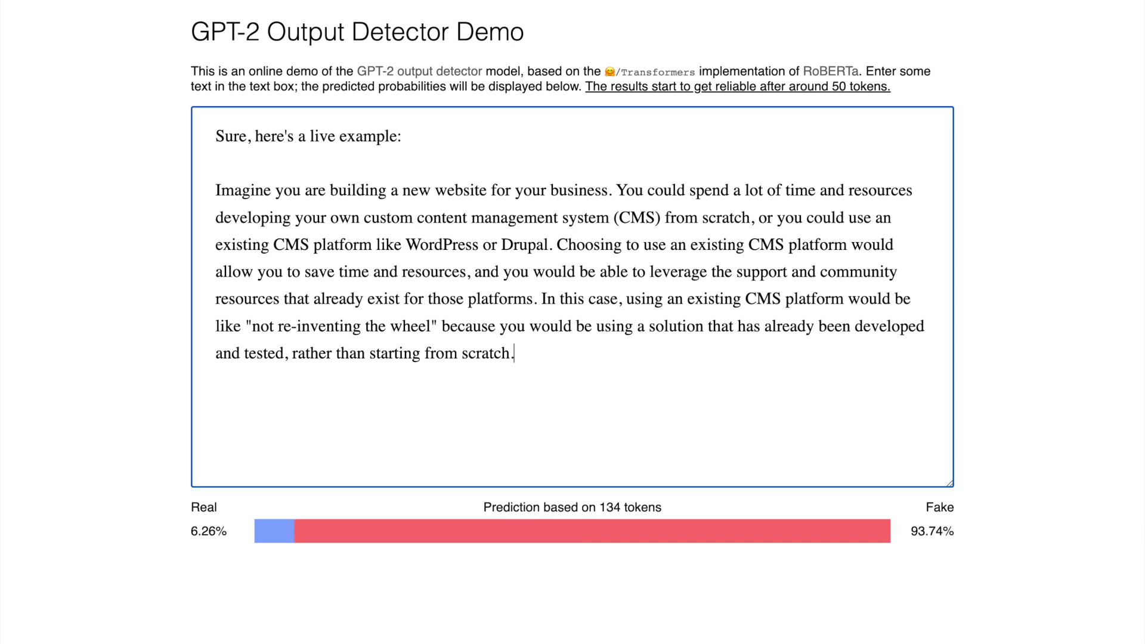
- Select all the CMS example text to swap in the first re-invent-the-wheel example
drag(219, 135, 715, 420)
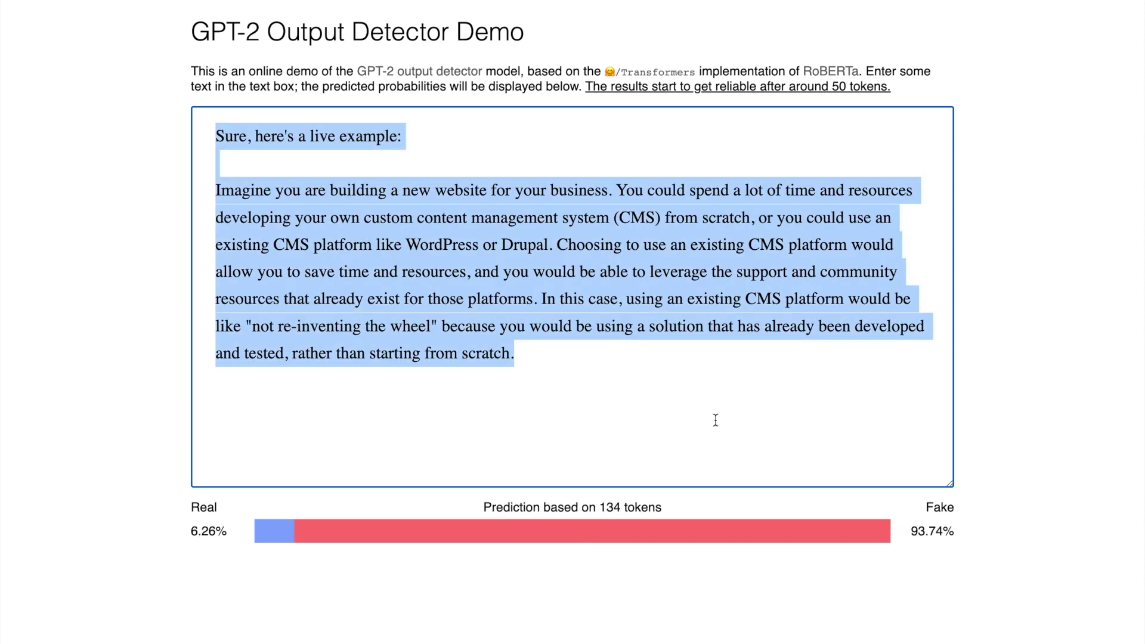
click(715, 417)
key(super+a)
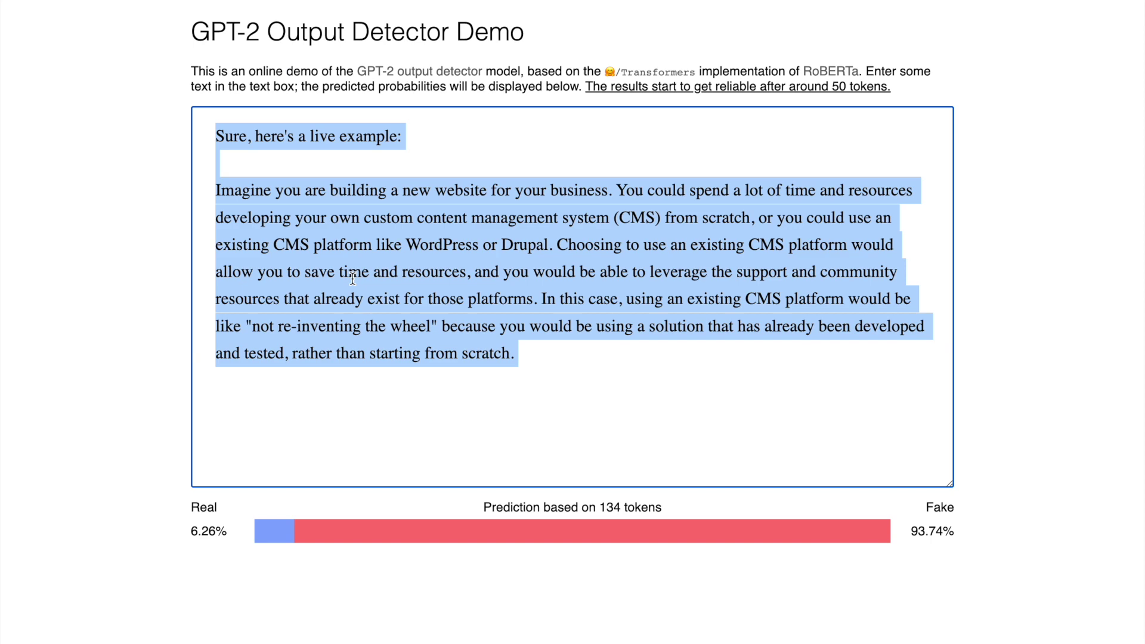